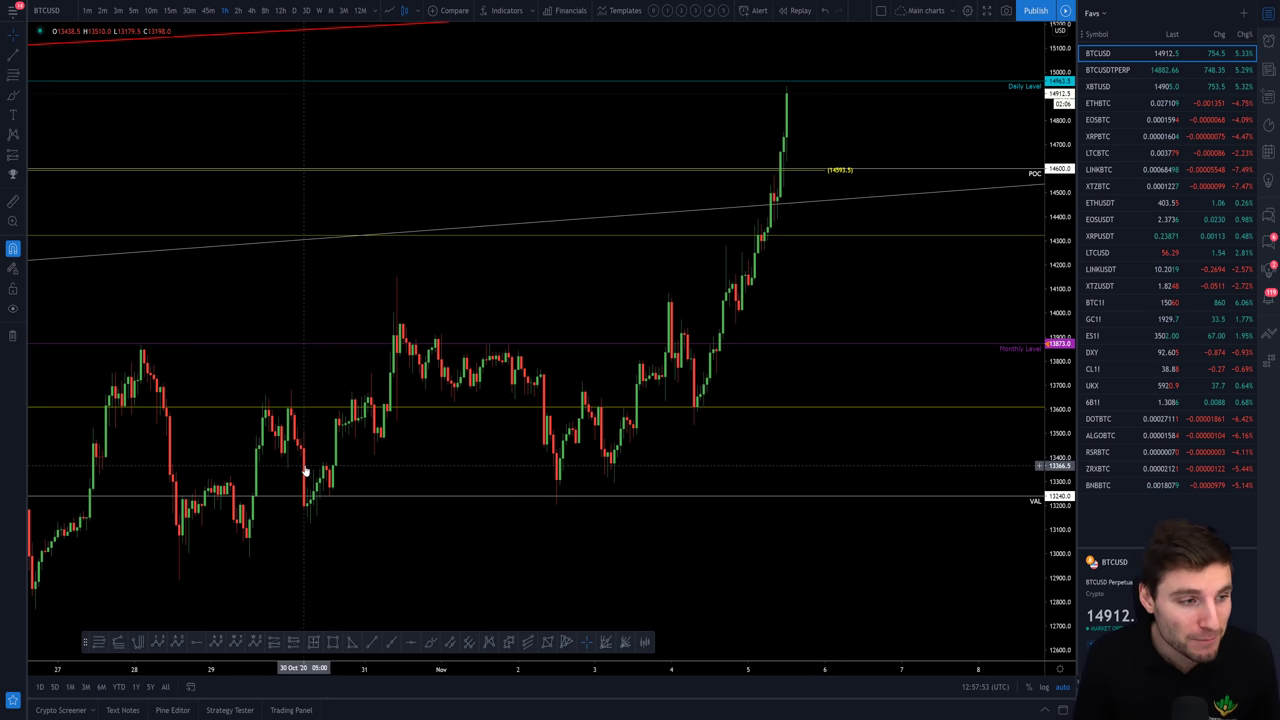
# Nudge the BTCUSD chart sideways and select the XABCD Pattern drawing tool
pyautogui.moveTo(403, 468); pyautogui.dragTo(367, 470)
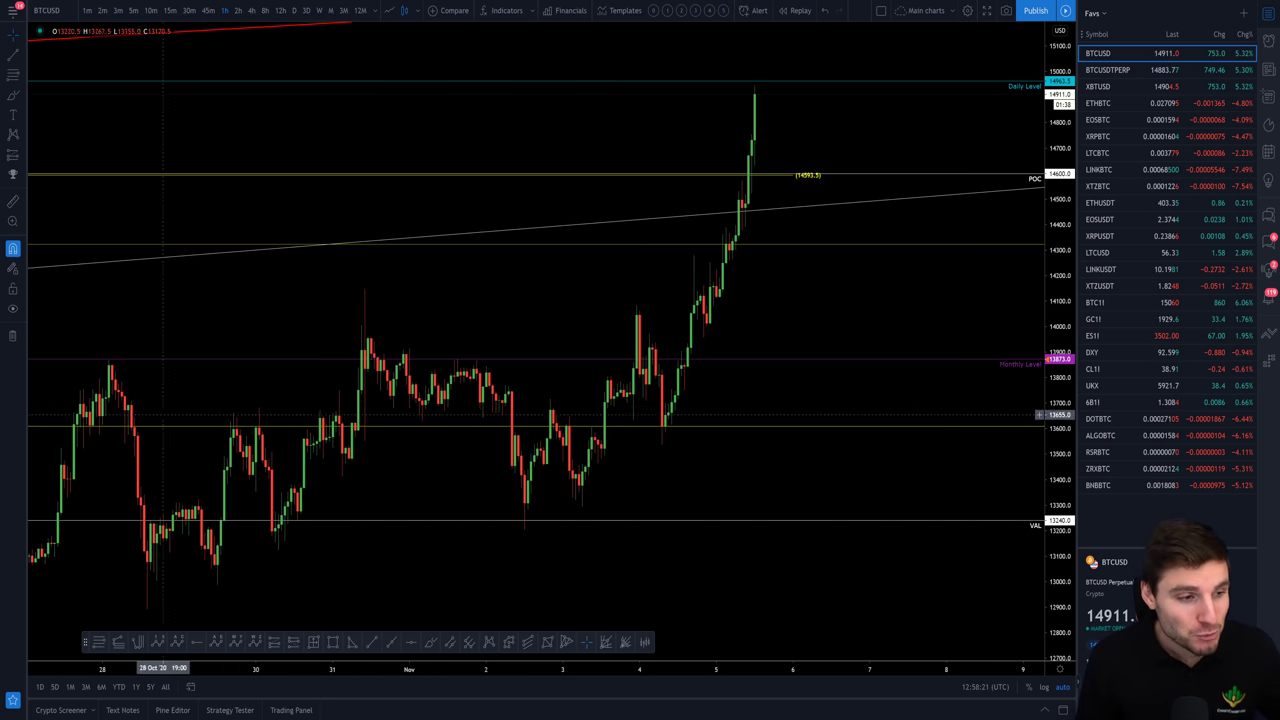
pyautogui.click(489, 642)
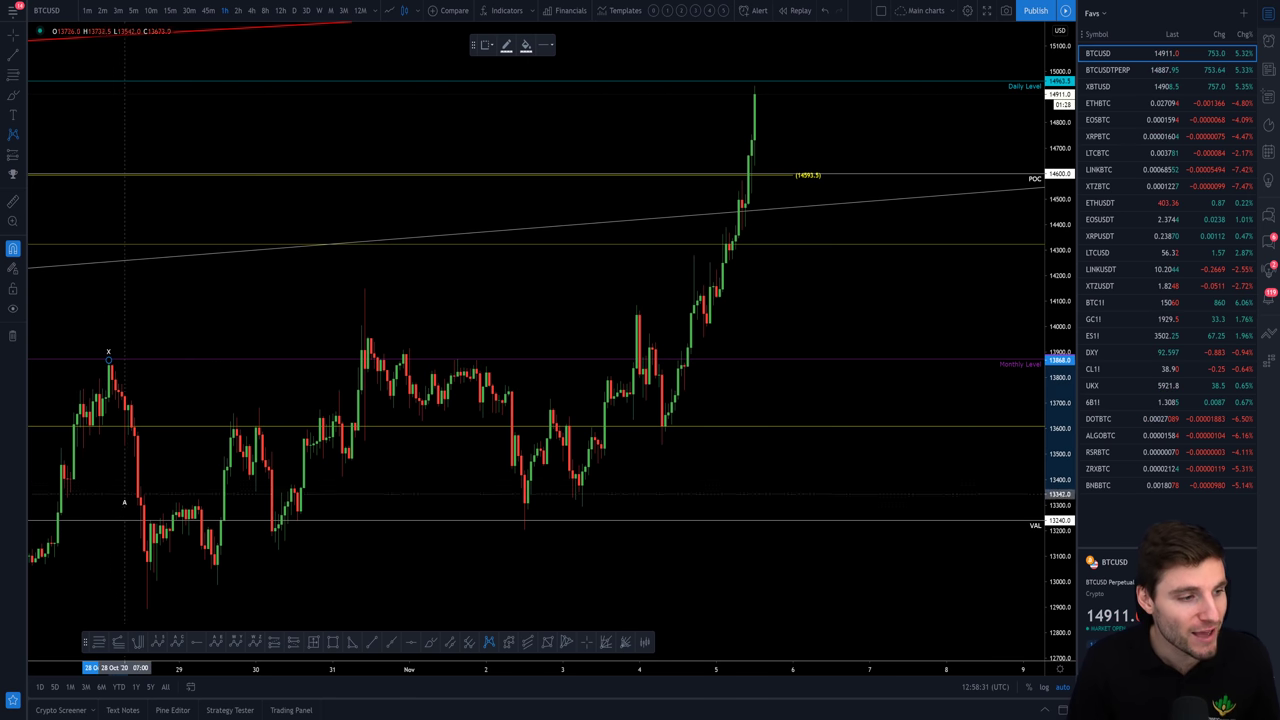
# Place XABCD points A at the 28 Oct low, B at the swing high, C at the pullback low, D at the high
pyautogui.click(146, 608)
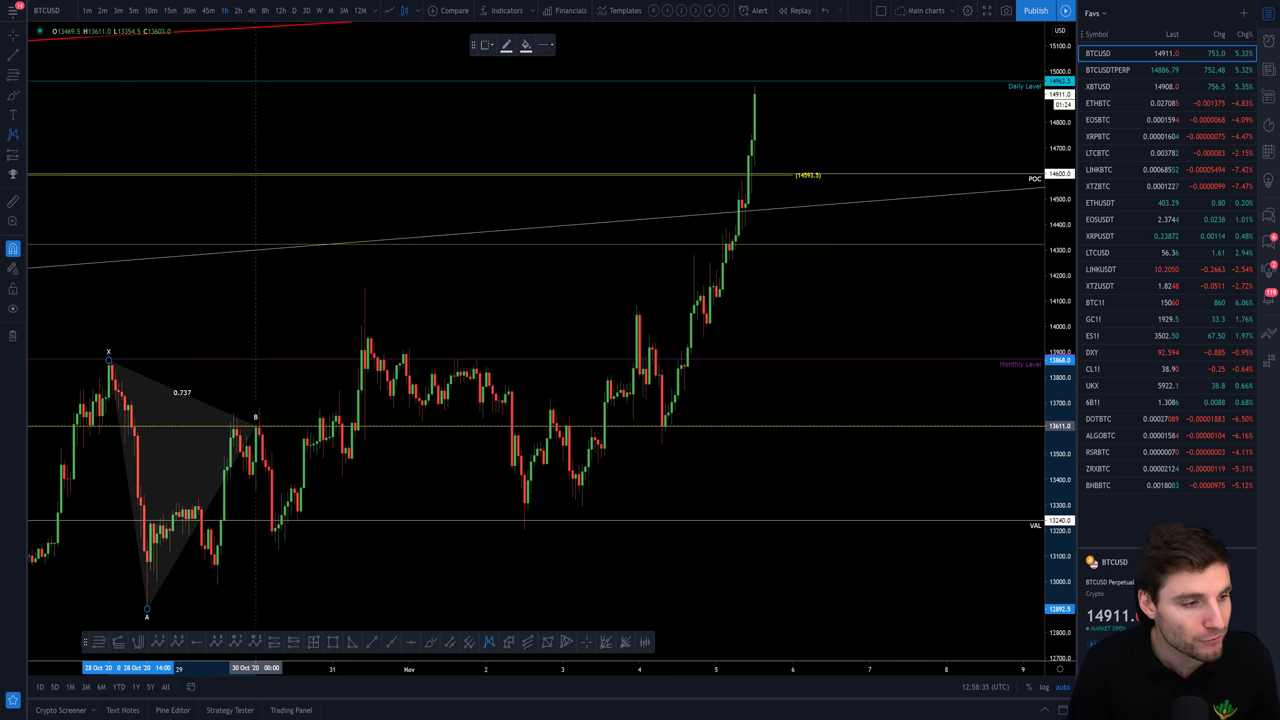
pyautogui.click(258, 405)
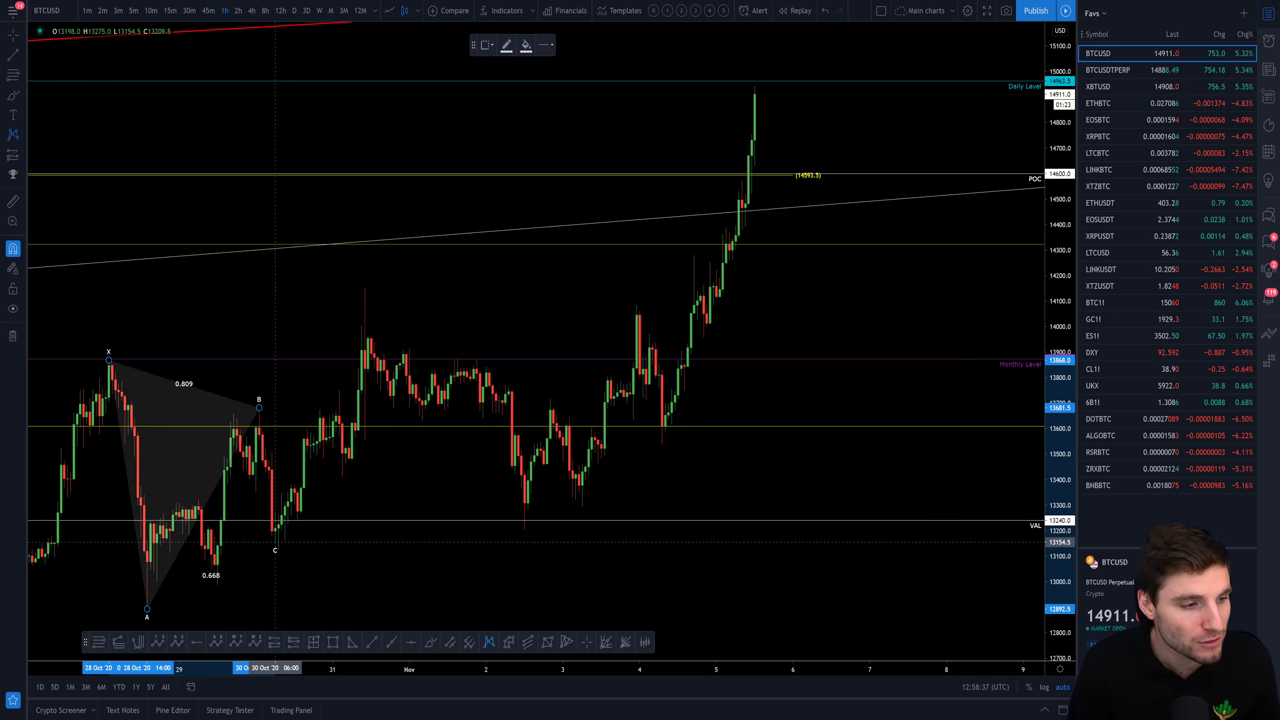
pyautogui.click(278, 549)
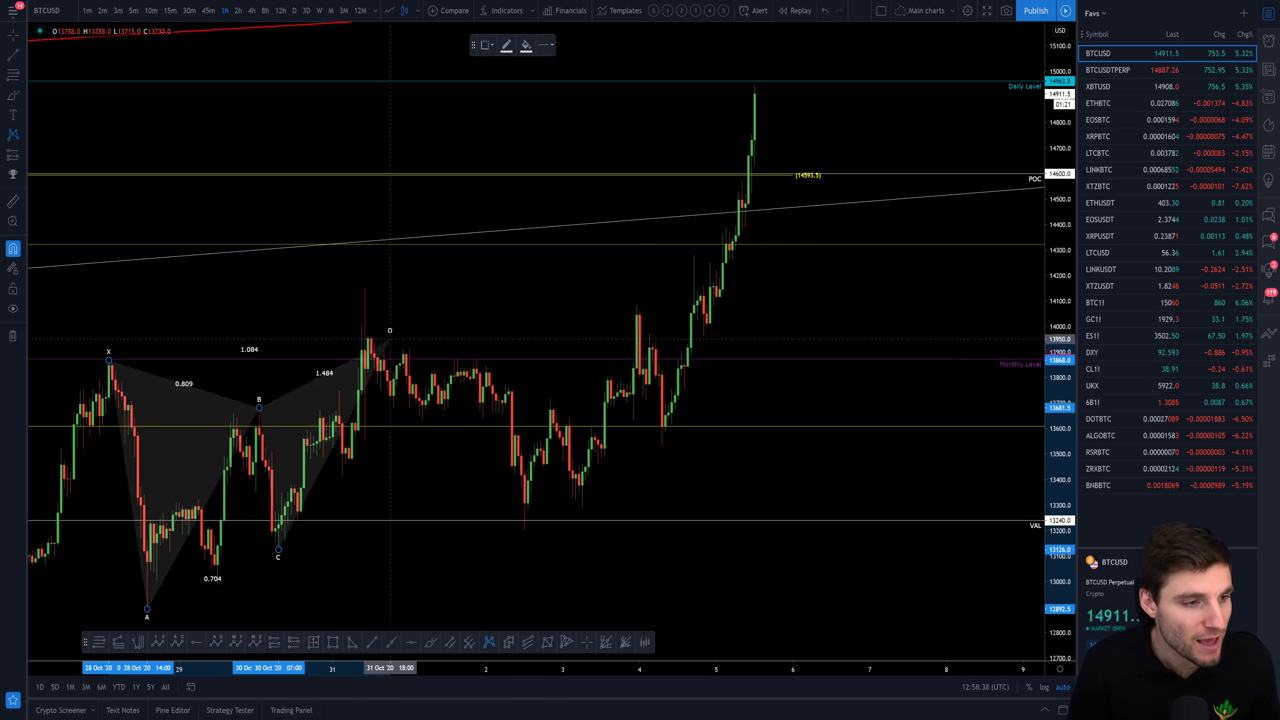
pyautogui.click(367, 290)
# Shift the chart view slightly right and switch to Discord's trading-updates channel
pyautogui.moveTo(409, 300); pyautogui.dragTo(438, 312)
pyautogui.scroll(2, 454, 317)
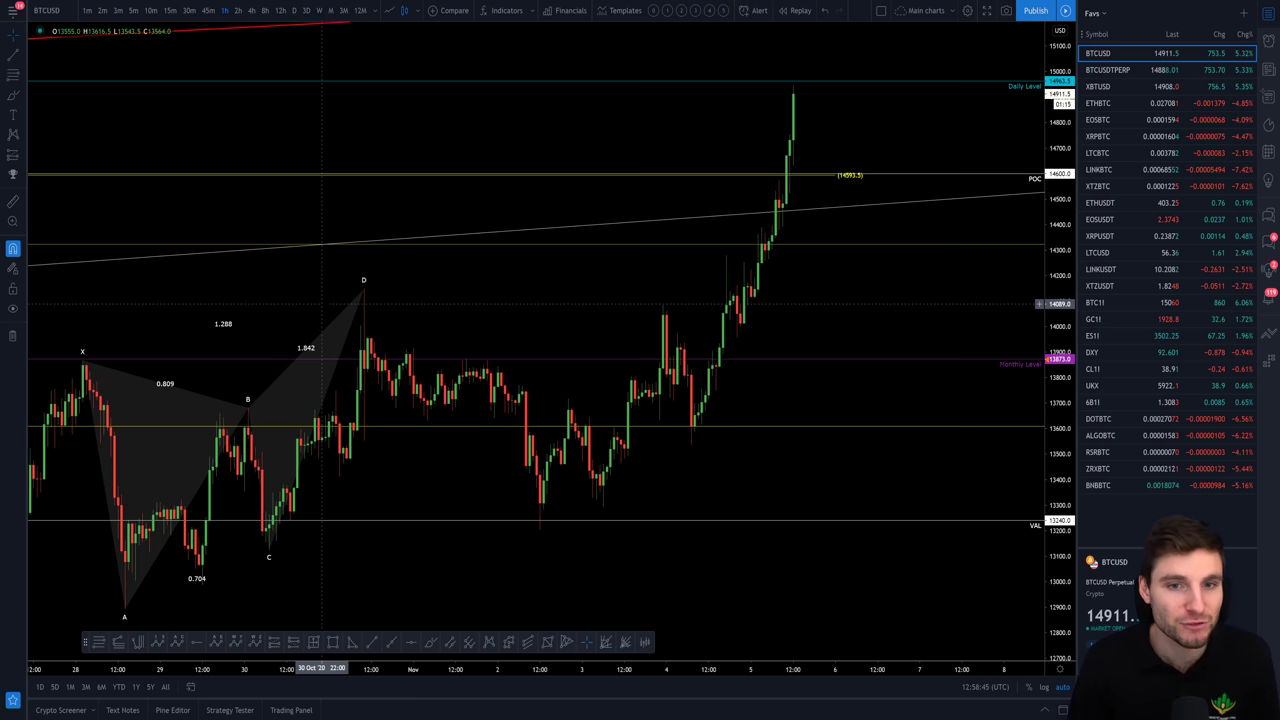
pyautogui.hotkey('alt', 'Tab')
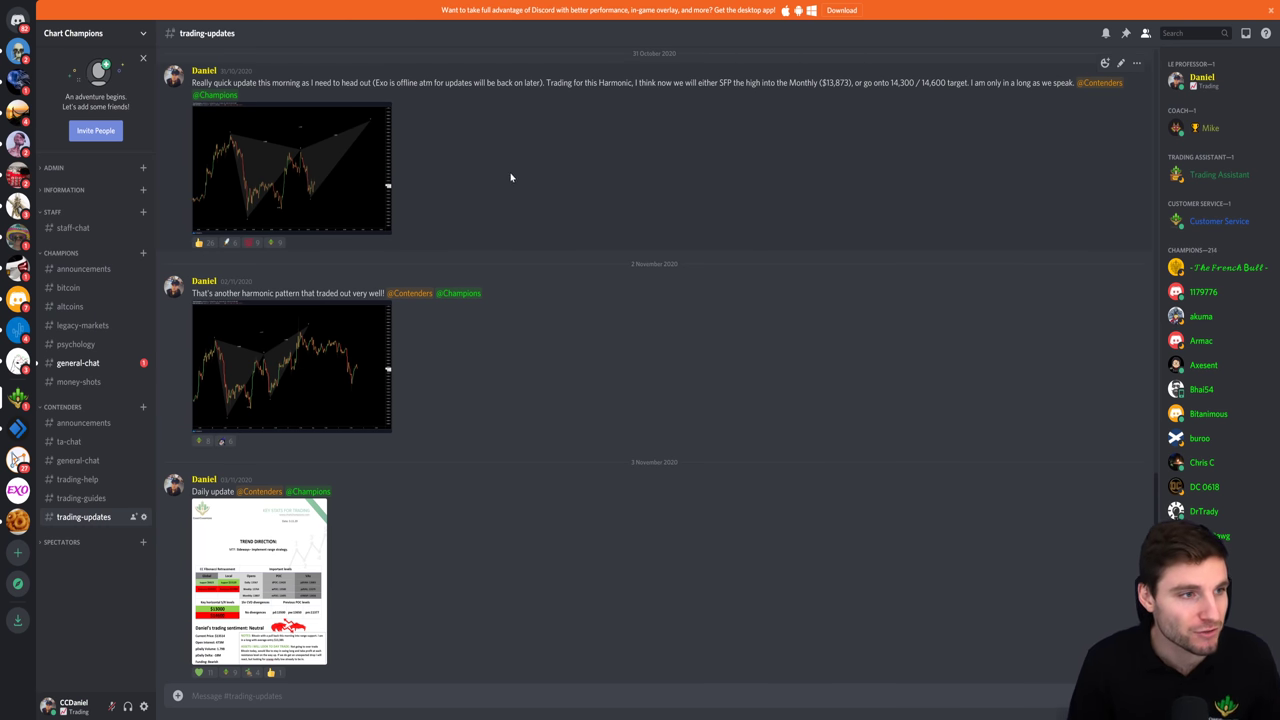
# View the first harmonic chart in #trading-updates enlarged, close it, and open #bitcoin
pyautogui.click(341, 173)
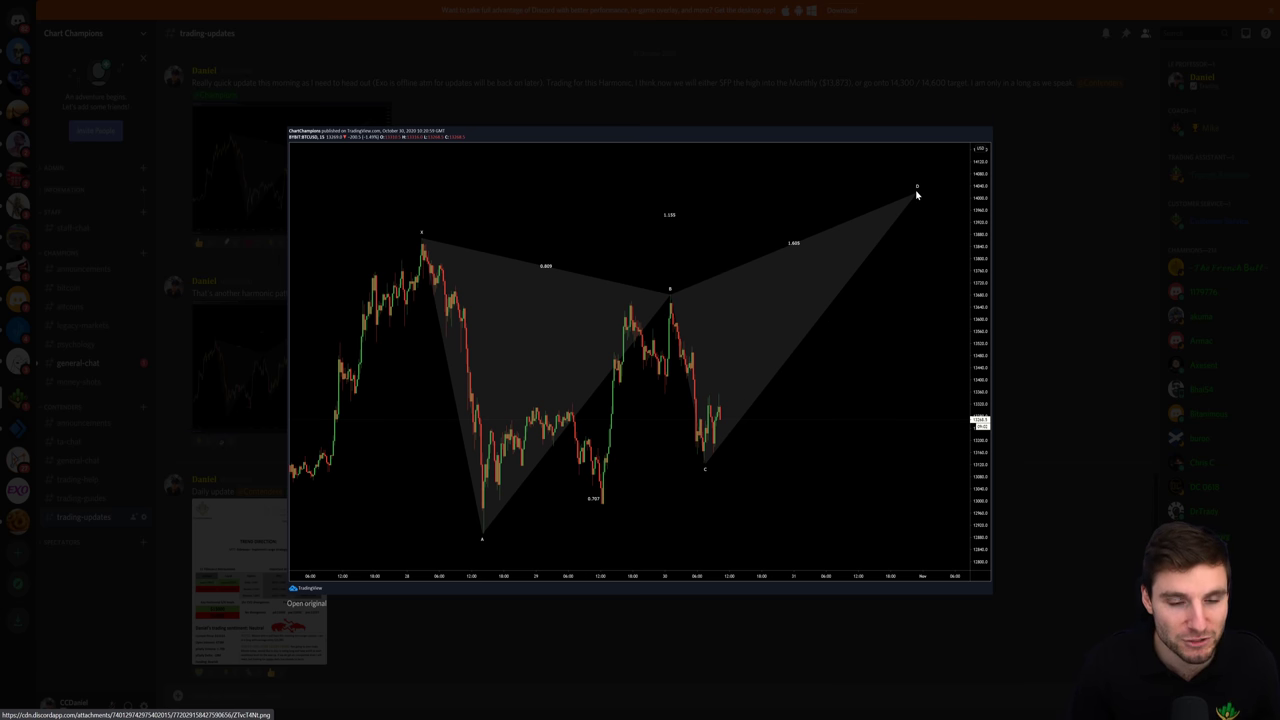
pyautogui.click(1063, 258)
pyautogui.click(68, 287)
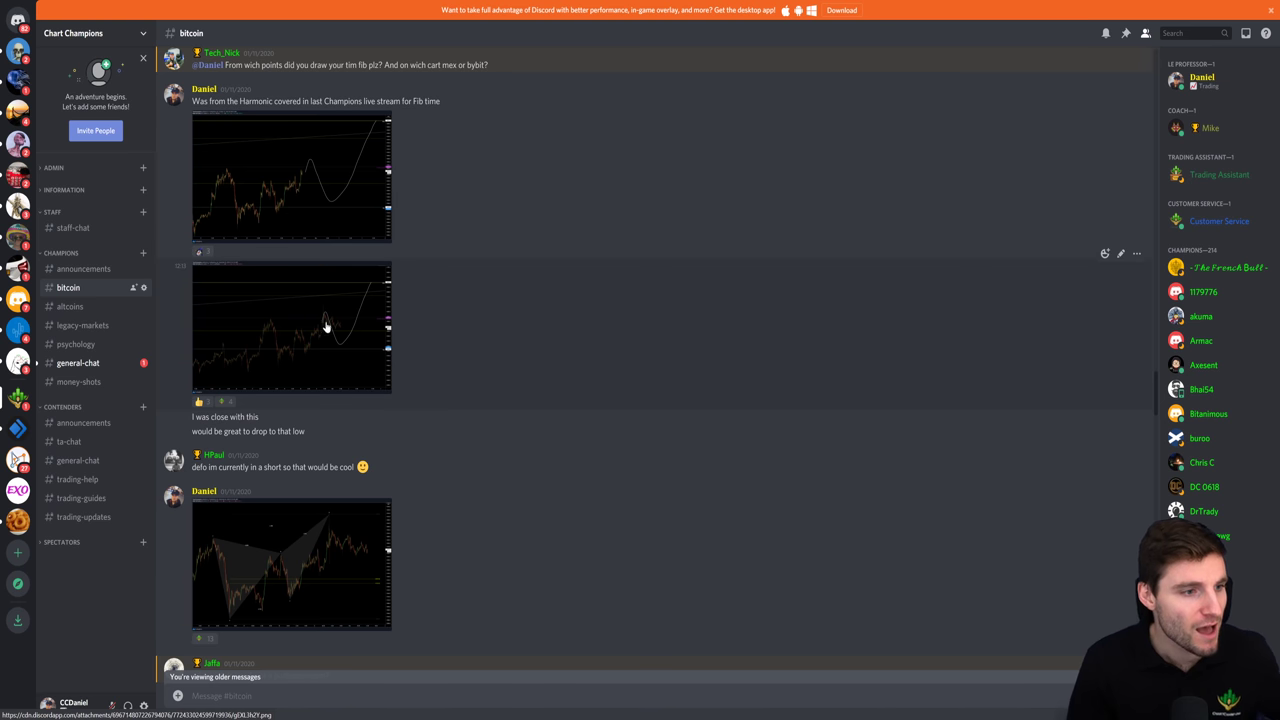
# Enlarge and close each of the three #bitcoin chart images, then return to TradingView
pyautogui.click(309, 186)
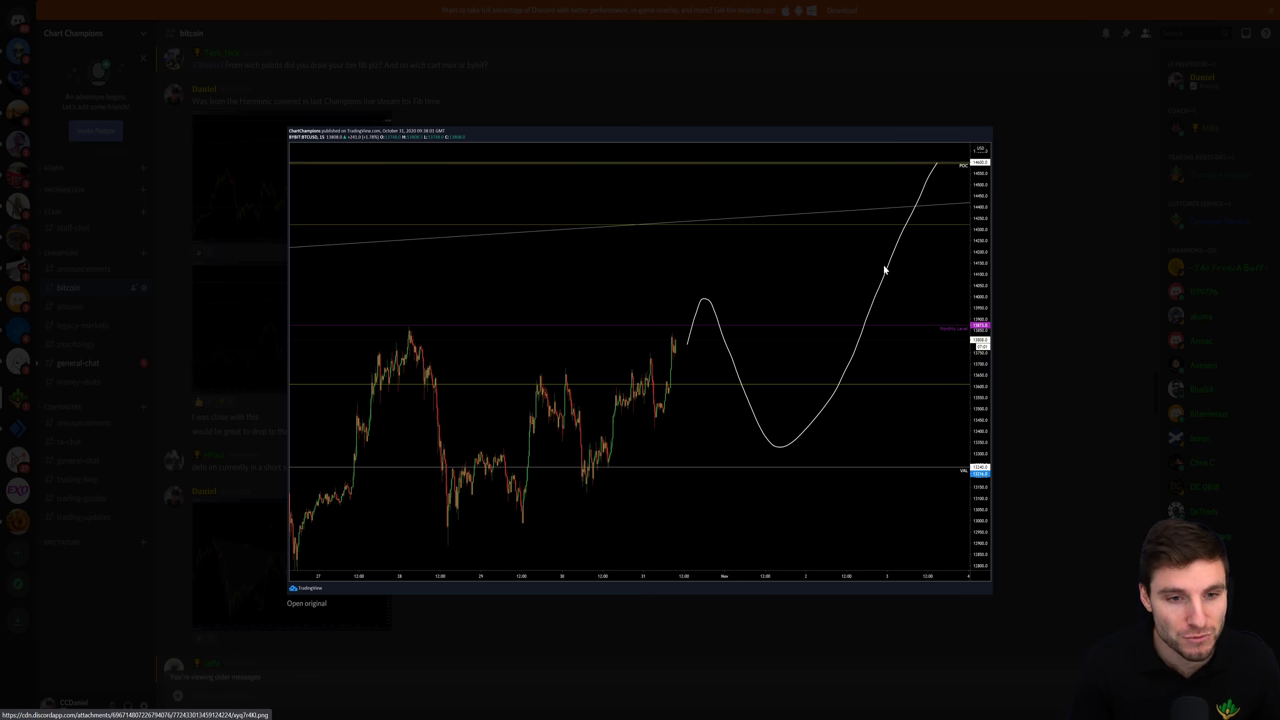
pyautogui.click(1047, 132)
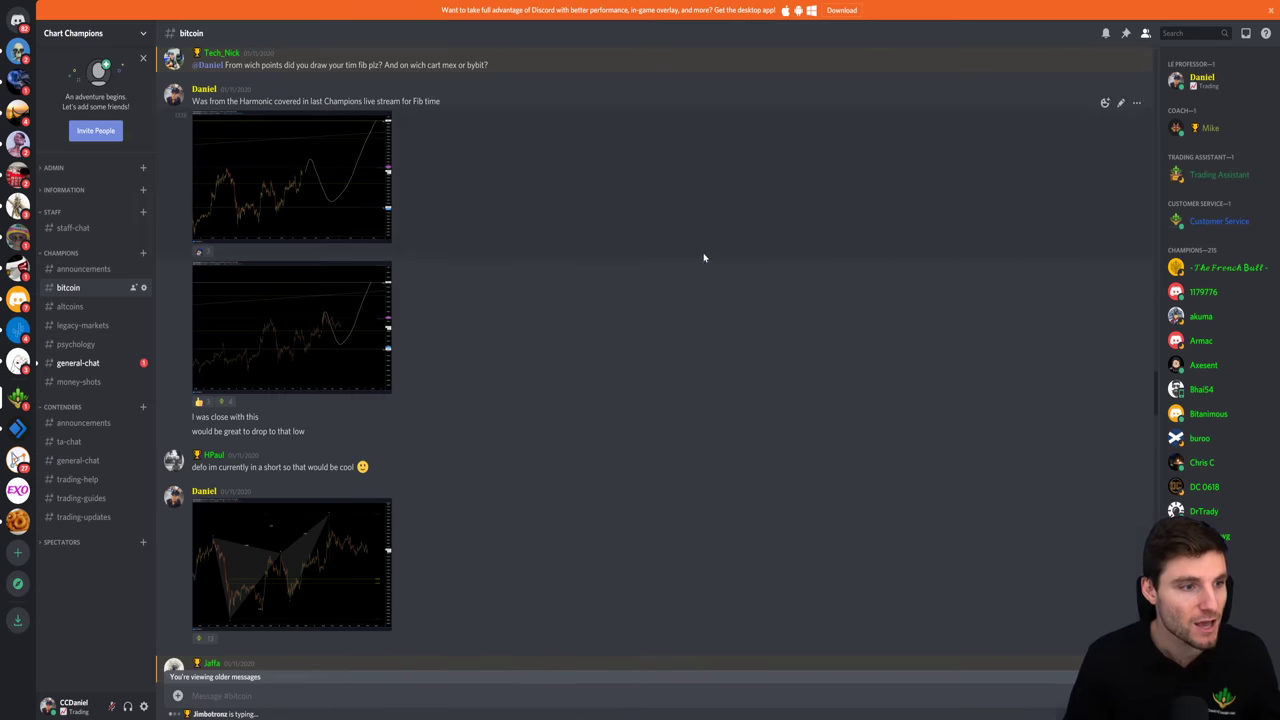
pyautogui.click(285, 336)
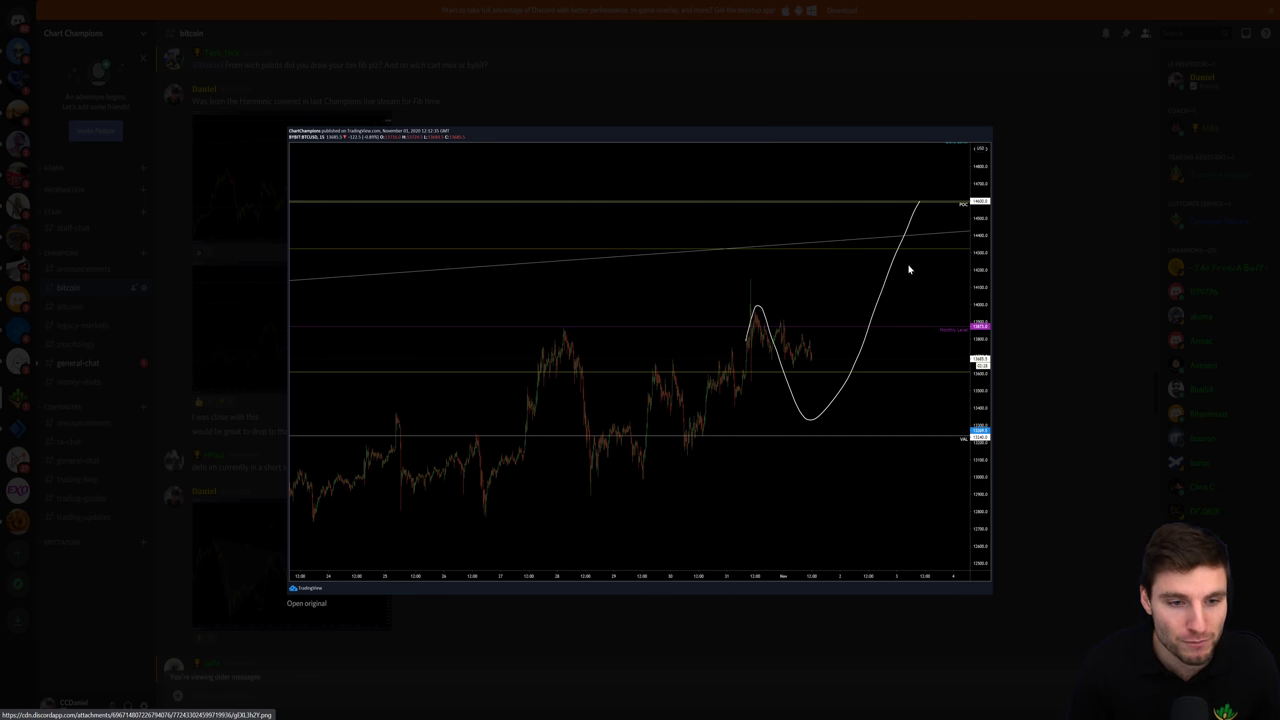
pyautogui.click(1078, 235)
pyautogui.click(349, 600)
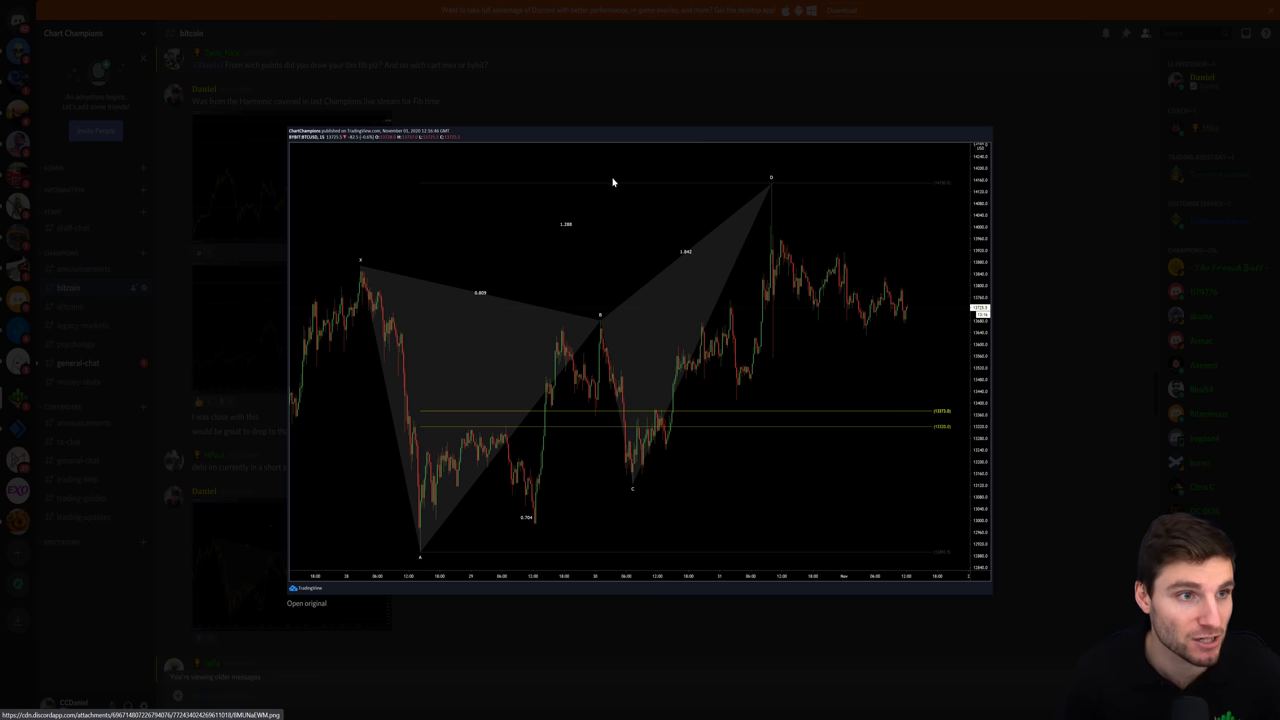
pyautogui.click(533, 107)
pyautogui.hotkey('alt', 'Tab')
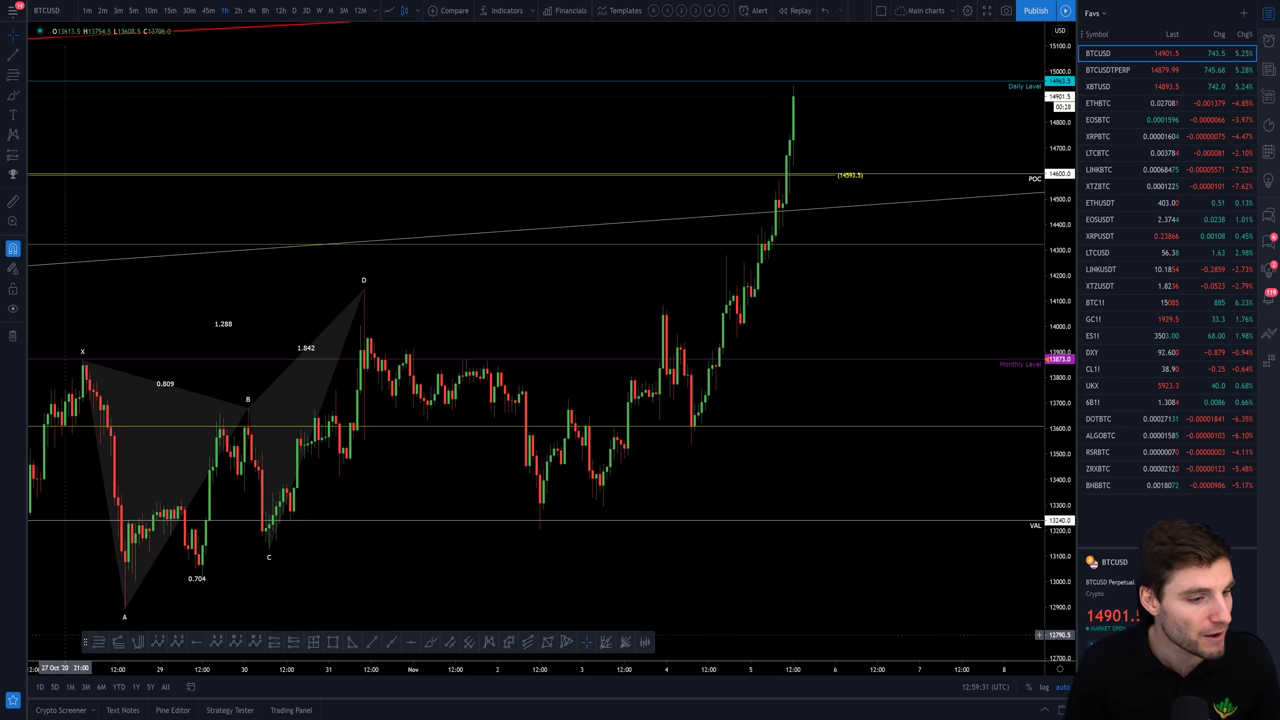
# Draw Fibonacci levels from the A low to the D high and dismiss the WANBTC alert
pyautogui.click(99, 641)
pyautogui.click(114, 608)
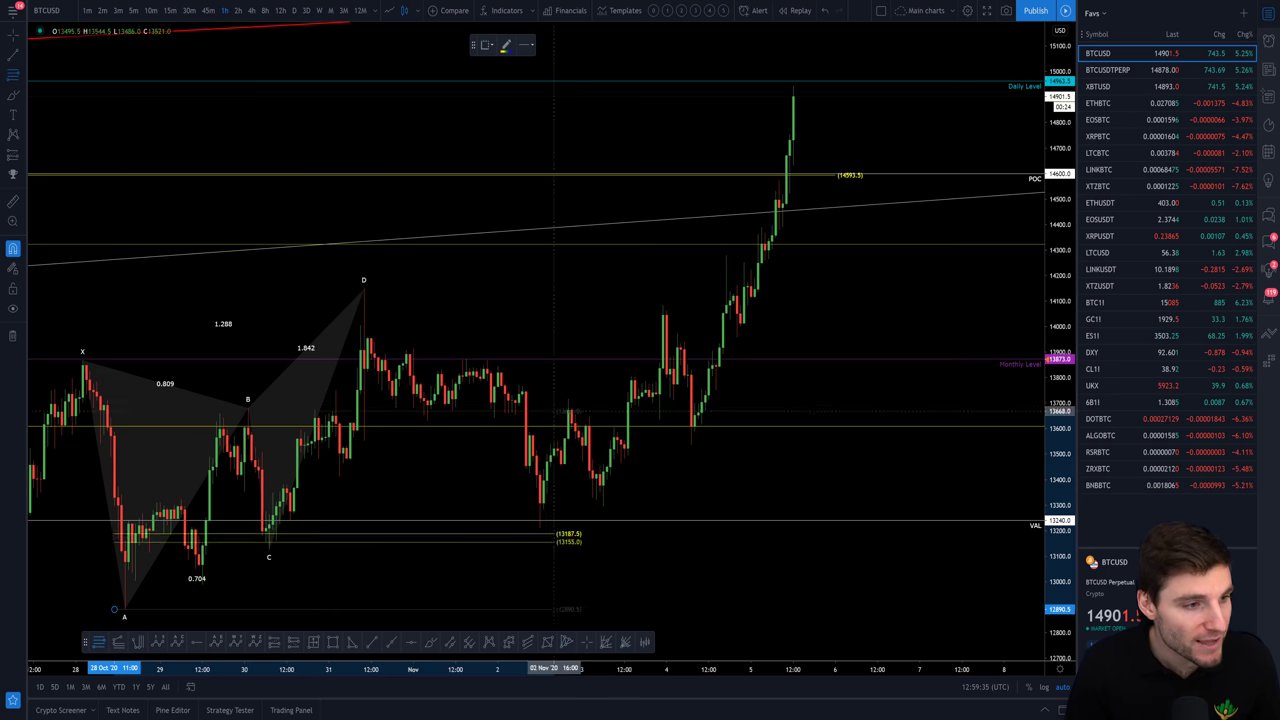
pyautogui.click(617, 289)
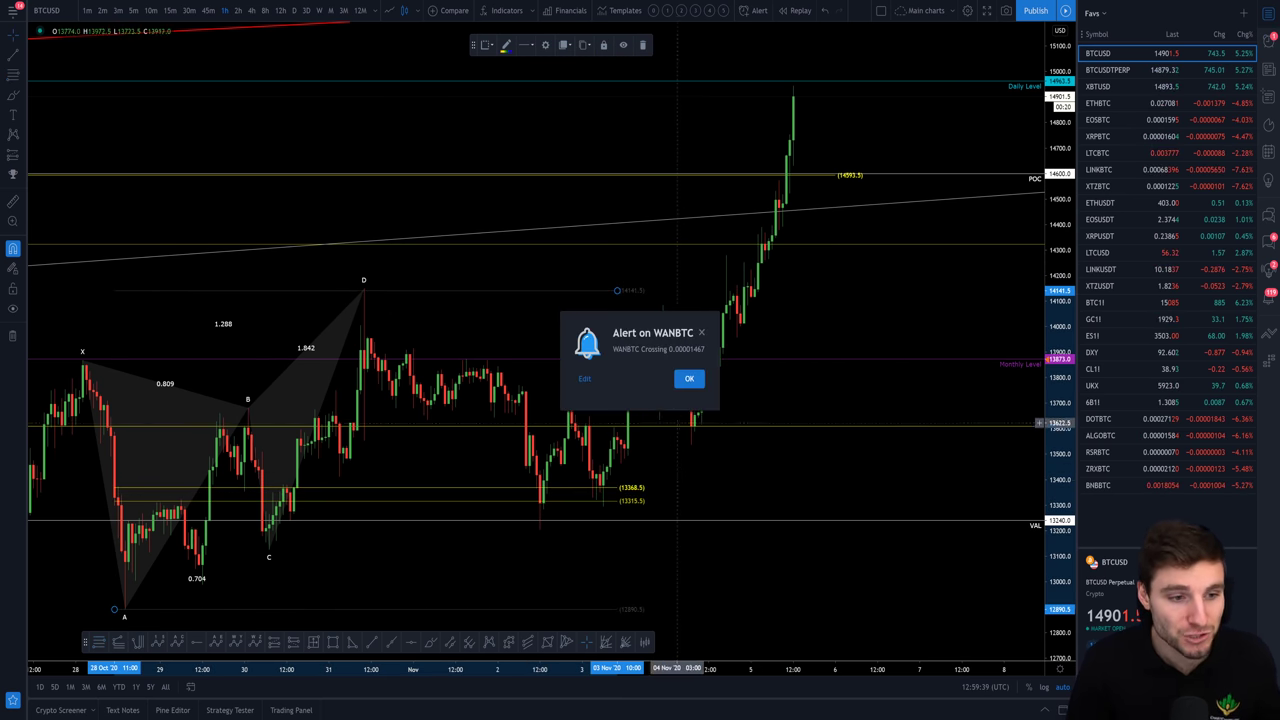
pyautogui.click(689, 377)
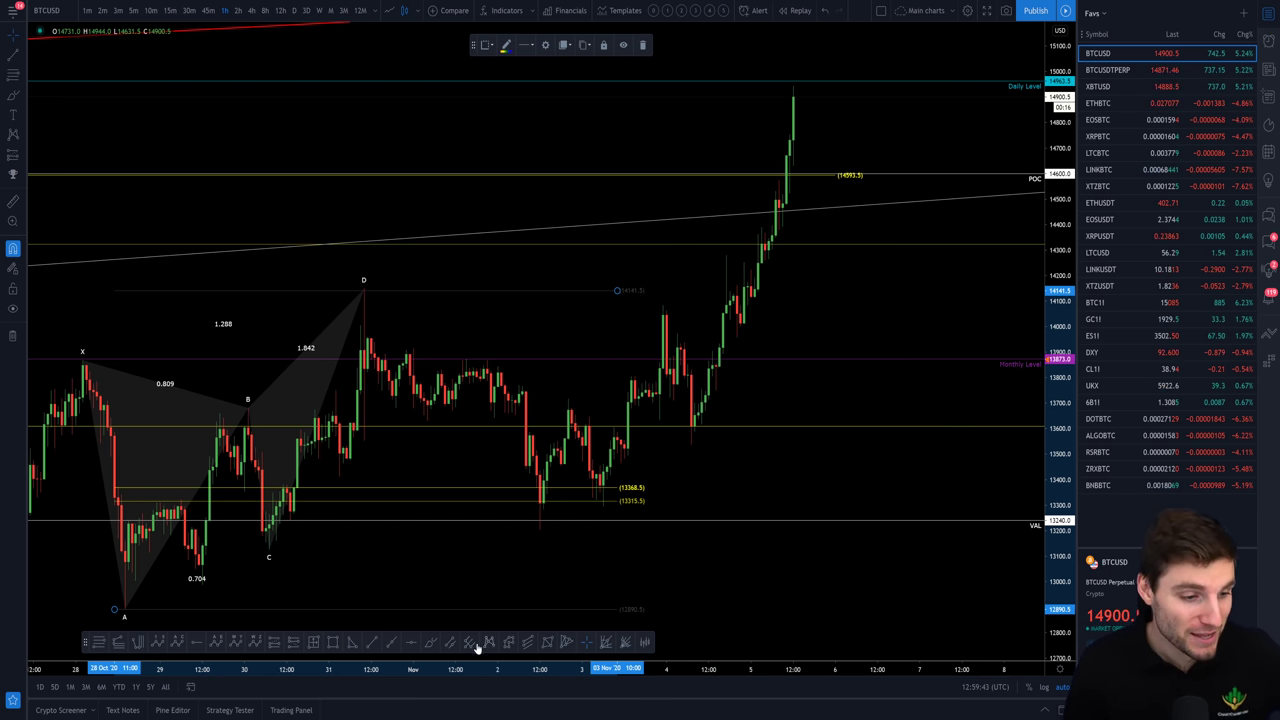
# Brush-sketch possible price paths from point C, undo them all, dismiss the ALGOBTC alert, and go to Discord
pyautogui.click(430, 642)
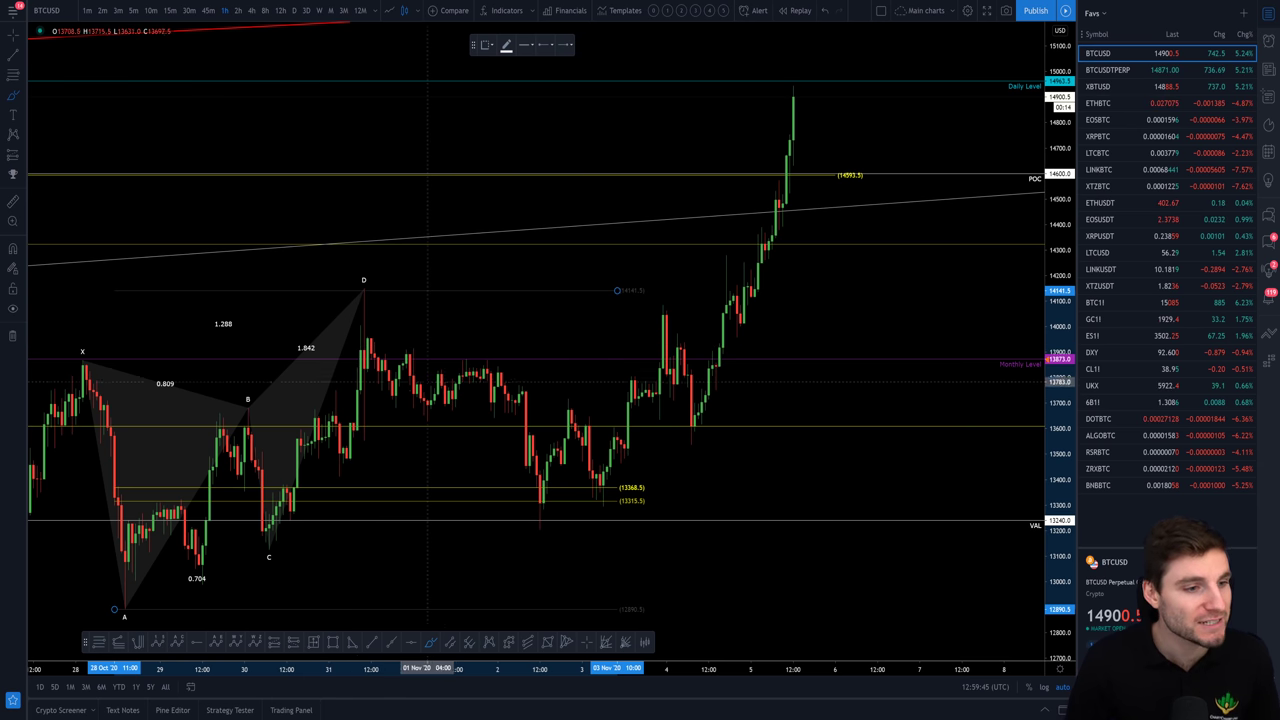
pyautogui.moveTo(416, 372); pyautogui.dragTo(425, 386)
pyautogui.hotkey('ctrl', 'z')
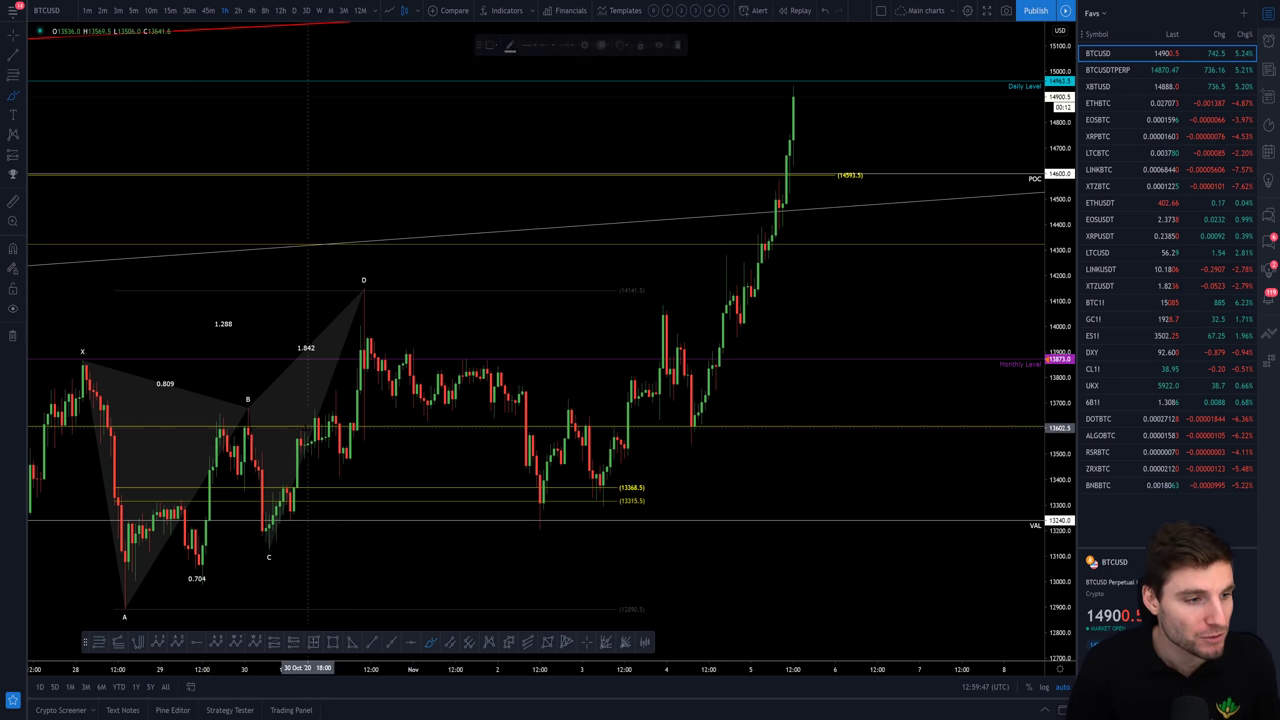
pyautogui.moveTo(288, 446); pyautogui.dragTo(361, 287)
pyautogui.hotkey('ctrl', 'z')
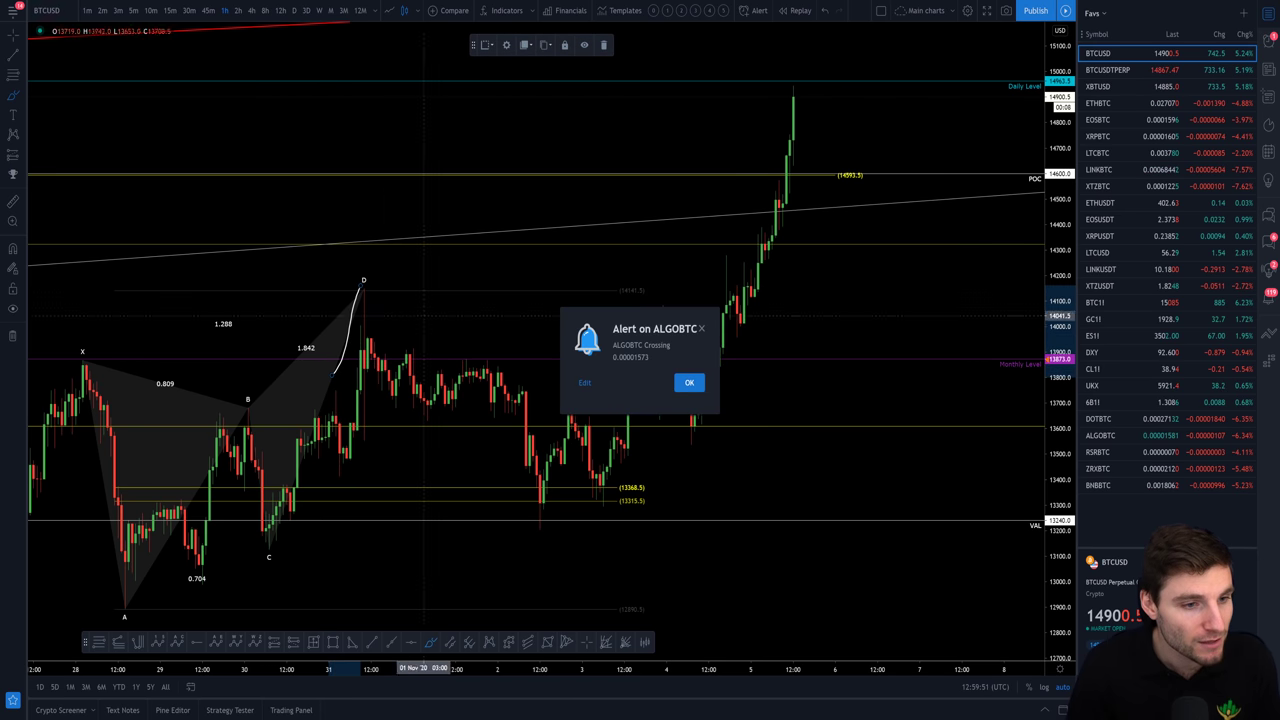
pyautogui.click(689, 382)
pyautogui.hotkey('ctrl', 'z')
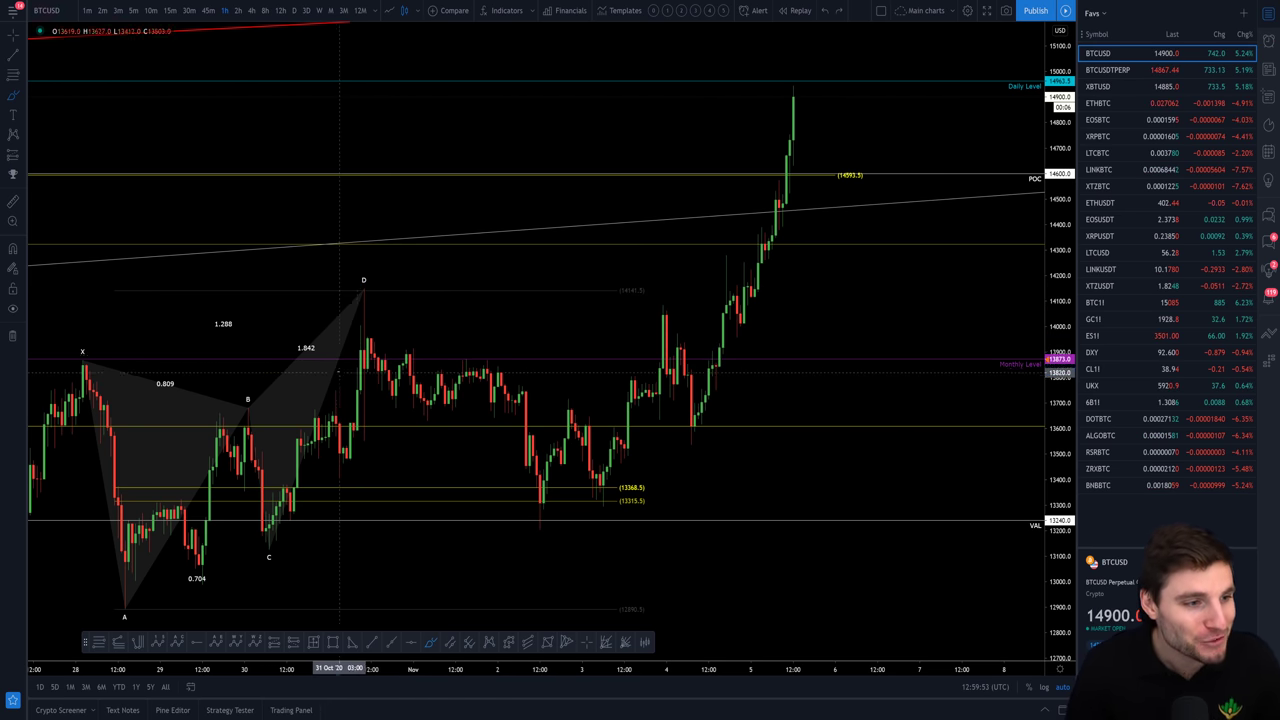
pyautogui.moveTo(340, 370)
pyautogui.mouseDown()
pyautogui.moveTo(375, 294)
pyautogui.moveTo(466, 377)
pyautogui.moveTo(535, 500)
pyautogui.moveTo(590, 480)
pyautogui.moveTo(700, 350)
pyautogui.moveTo(802, 155)
pyautogui.mouseUp()
pyautogui.hotkey('ctrl', 'z')
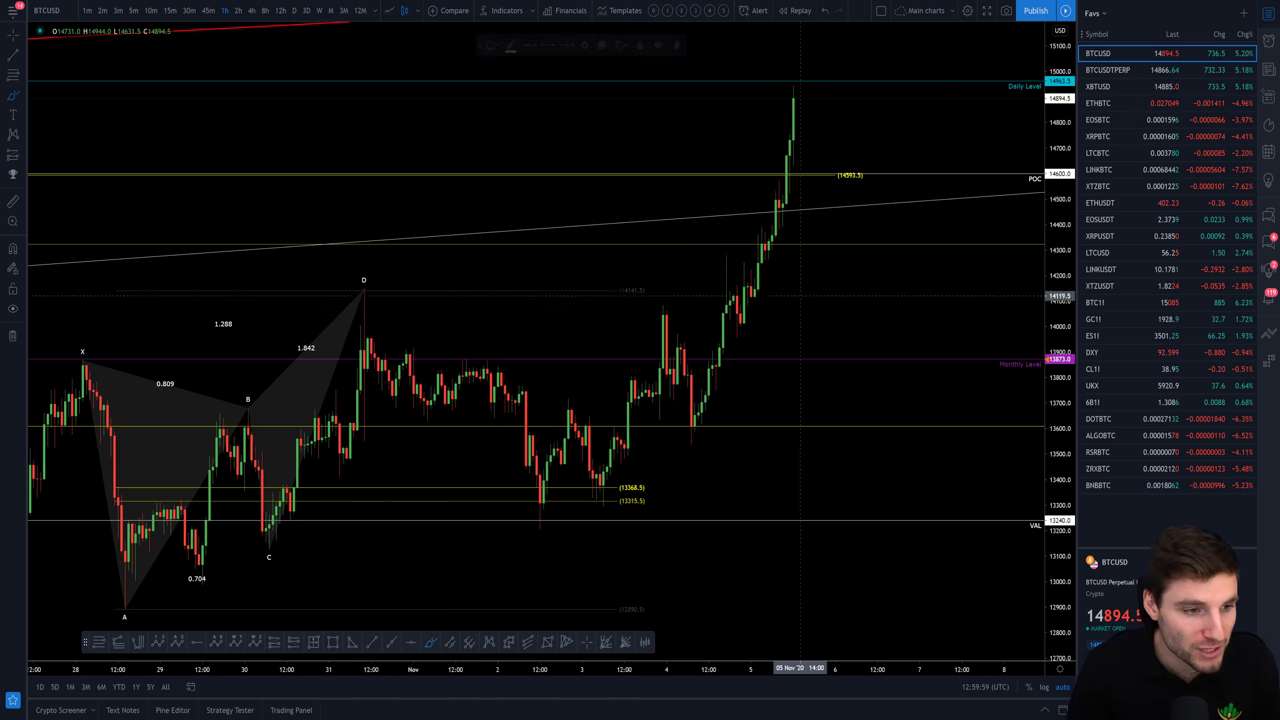
pyautogui.hotkey('alt', 'Tab')
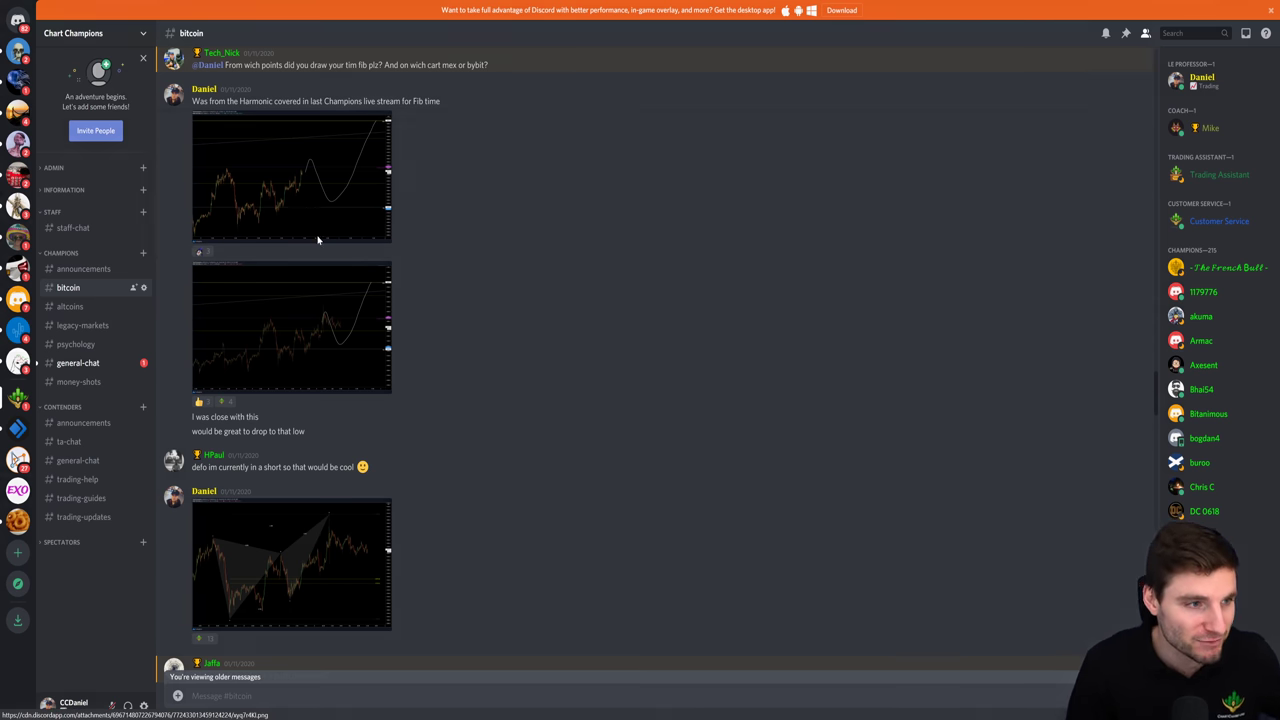
# Enlarge and close the first #bitcoin chart image, then return to the TradingView BTCUSD chart
pyautogui.click(304, 208)
pyautogui.click(1028, 224)
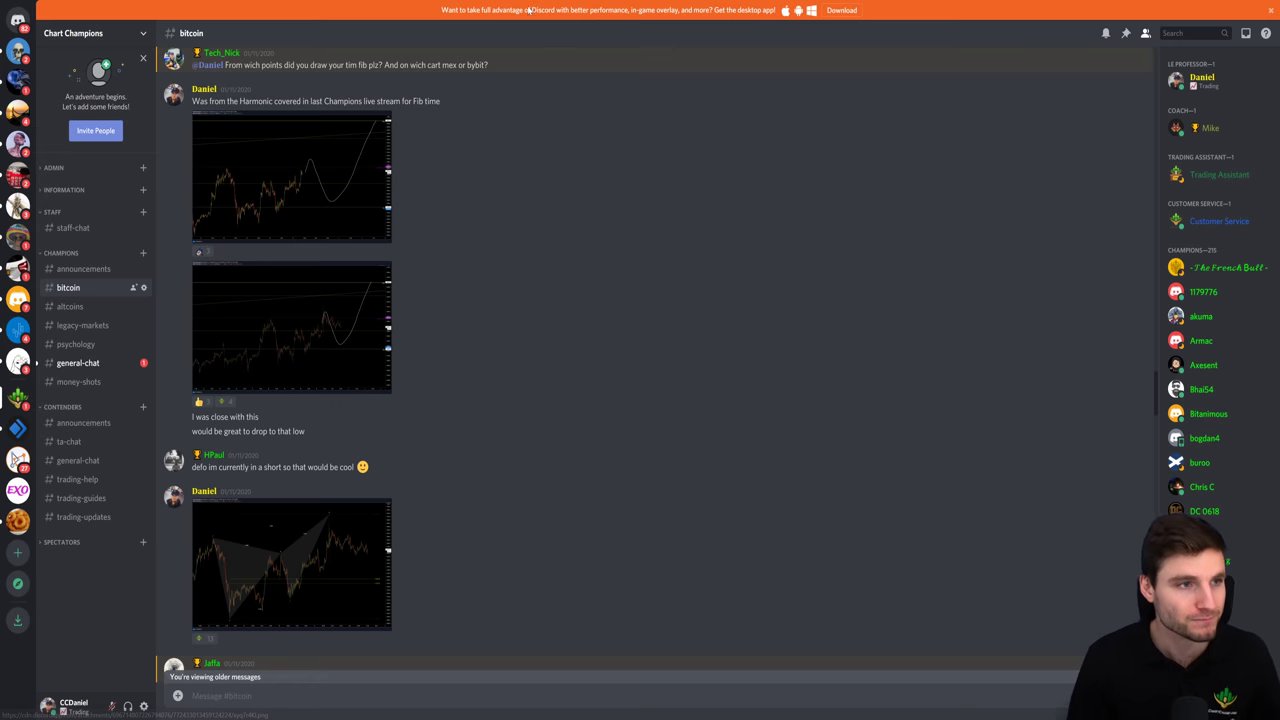
pyautogui.scroll(-5, 600, 360)
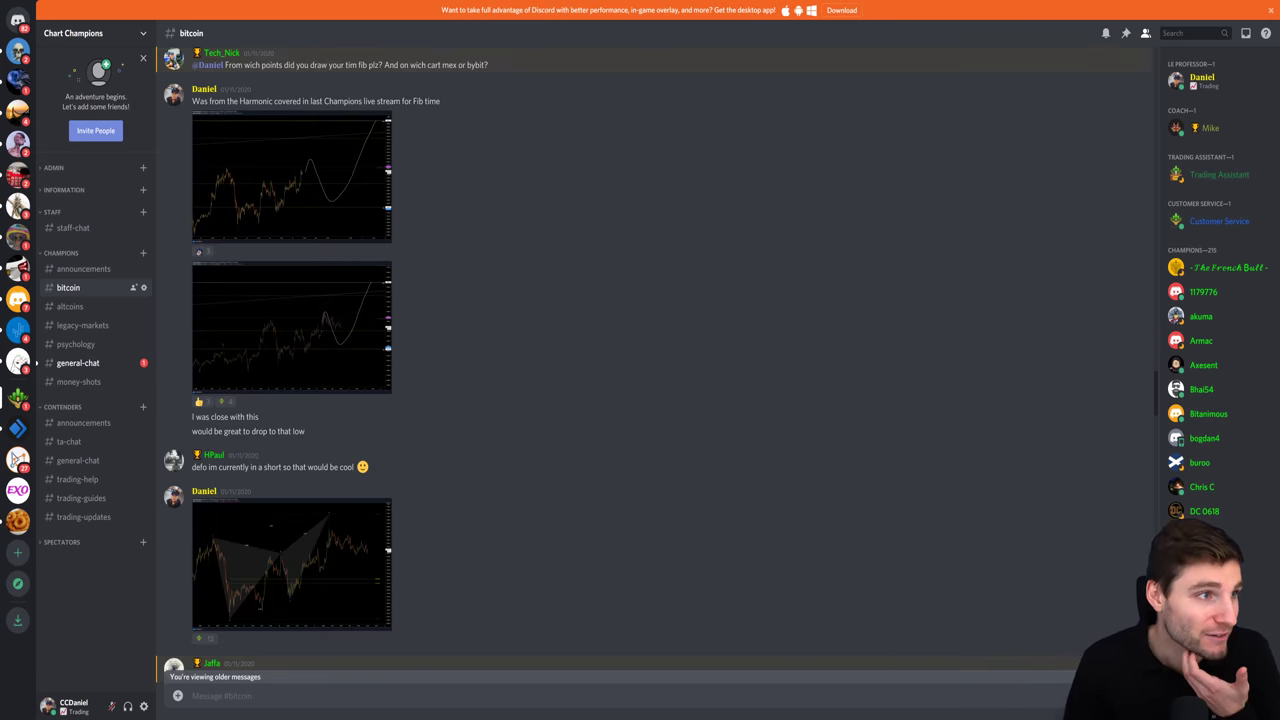
pyautogui.hotkey('alt', 'Tab')
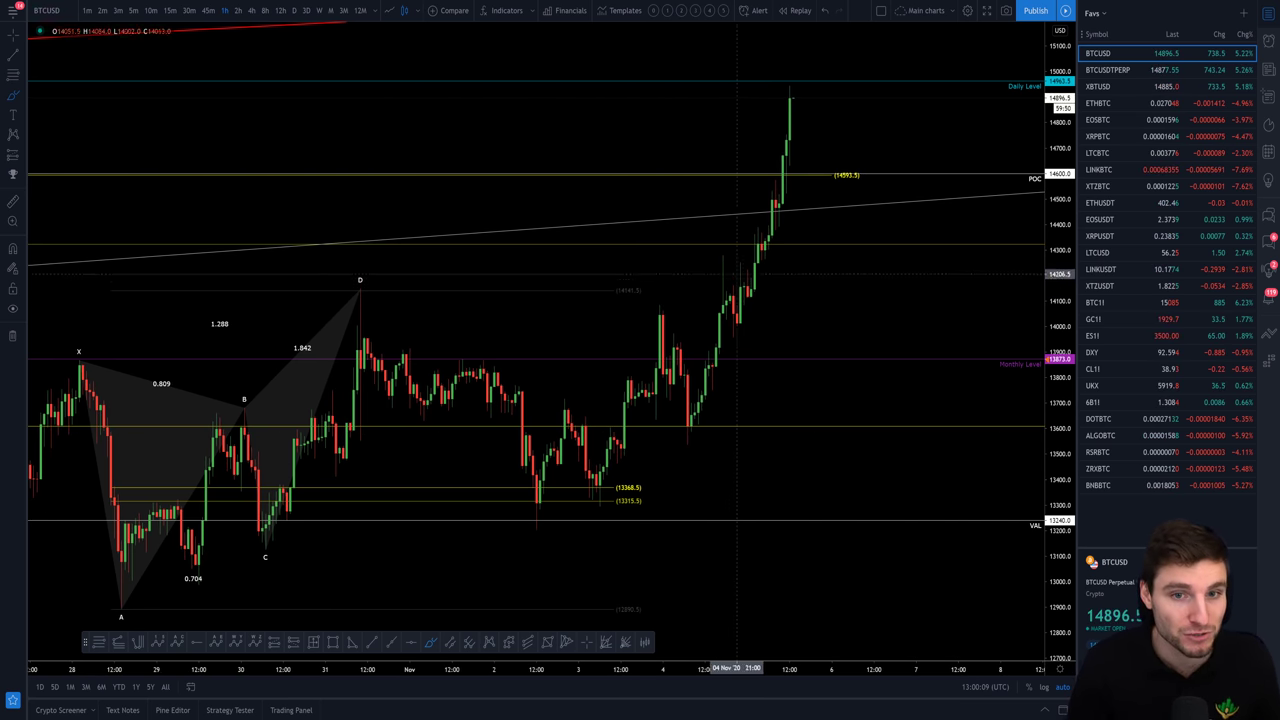
pyautogui.moveTo(840, 321); pyautogui.dragTo(870, 316)
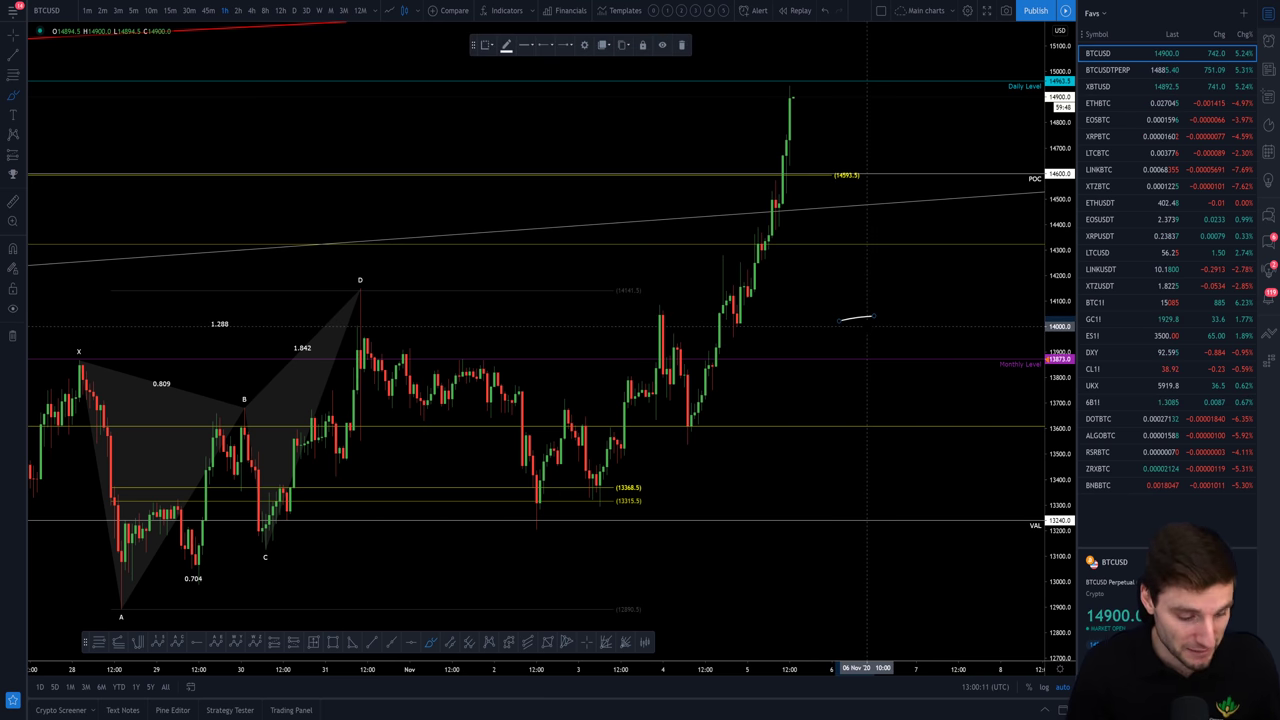
pyautogui.hotkey('ctrl', 'z')
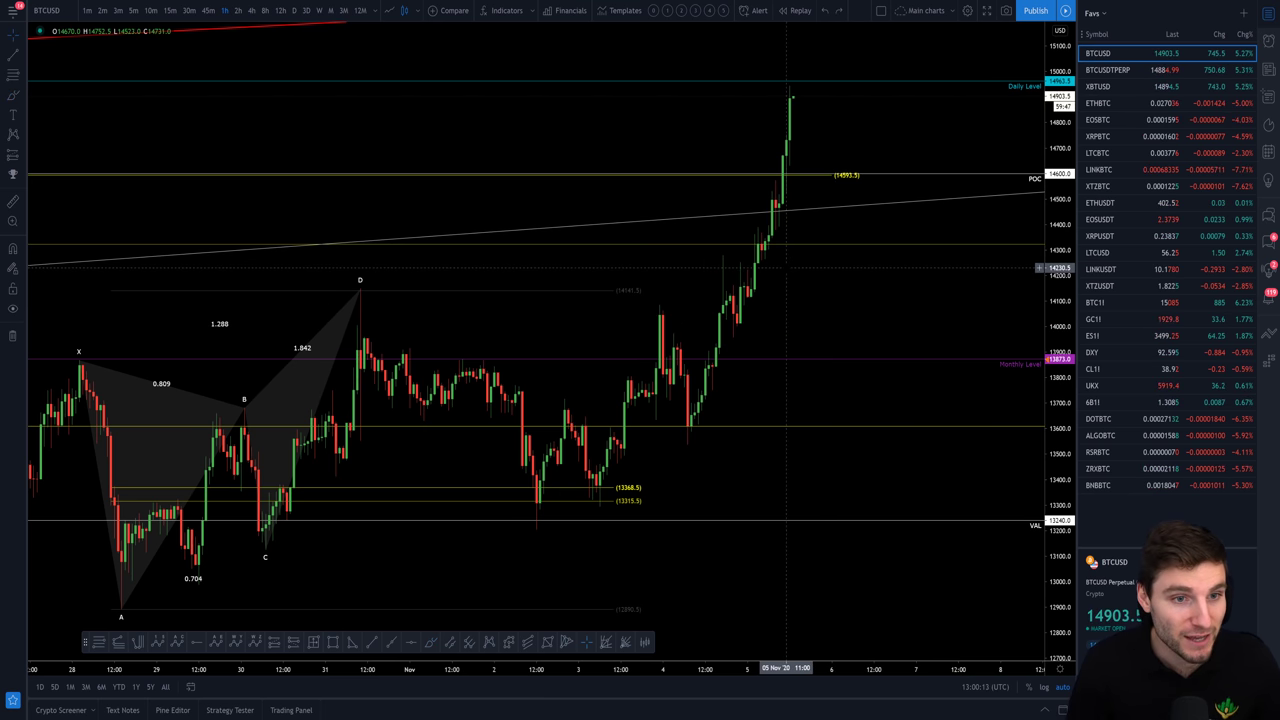
pyautogui.moveTo(834, 328); pyautogui.dragTo(885, 322)
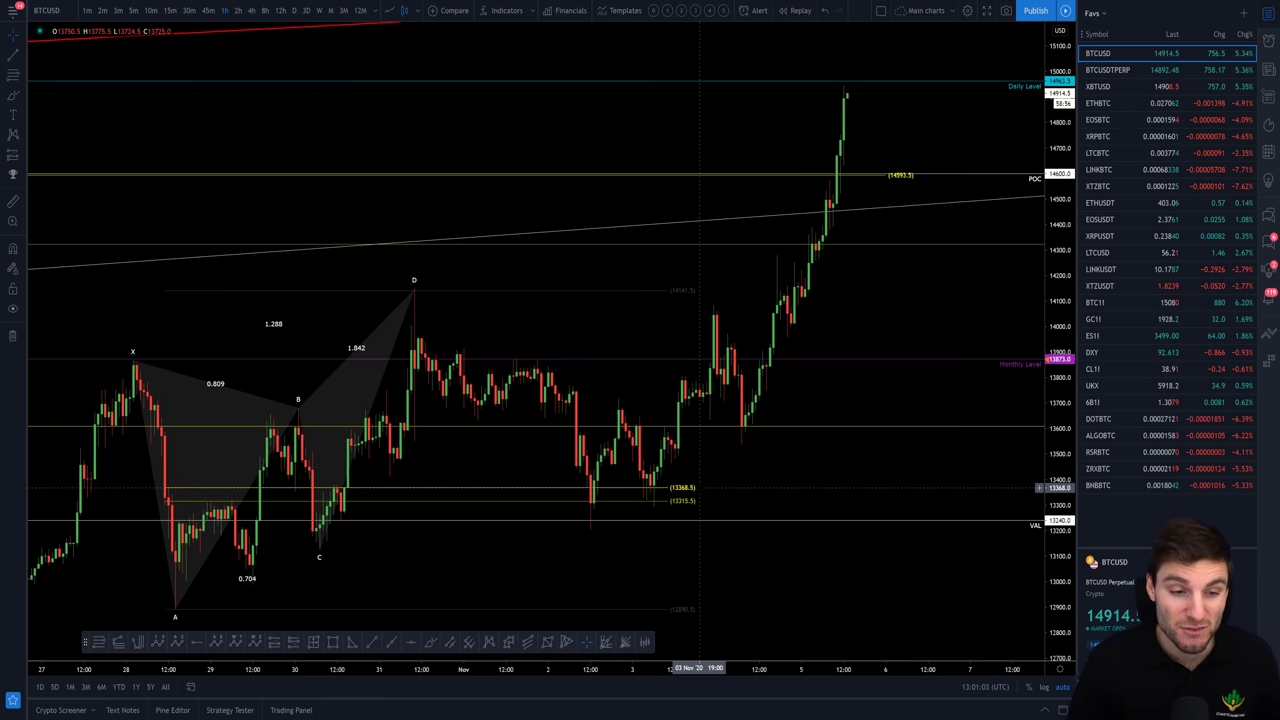
# Zoom and pan the BTCUSD chart slightly to the right to inspect the long position zones
pyautogui.scroll(1, 668, 482)
pyautogui.moveTo(724, 480); pyautogui.dragTo(787, 479)
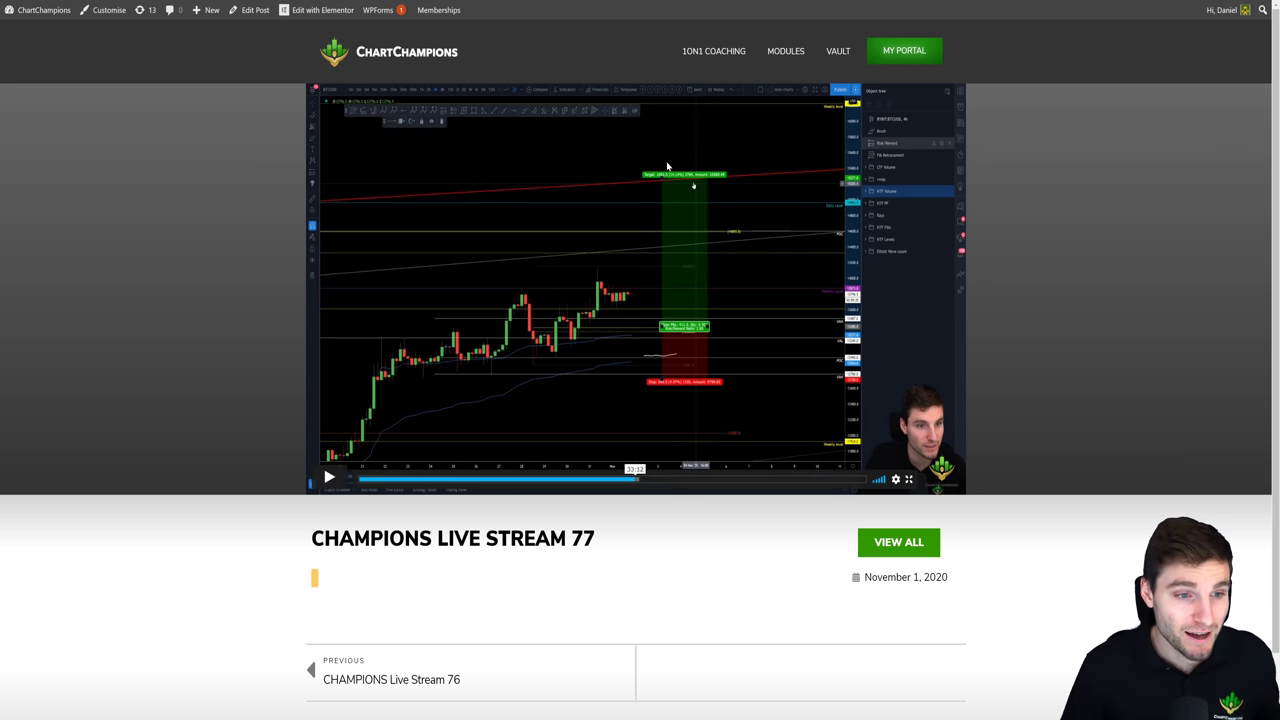
pyautogui.scroll(-1, 750, 419)
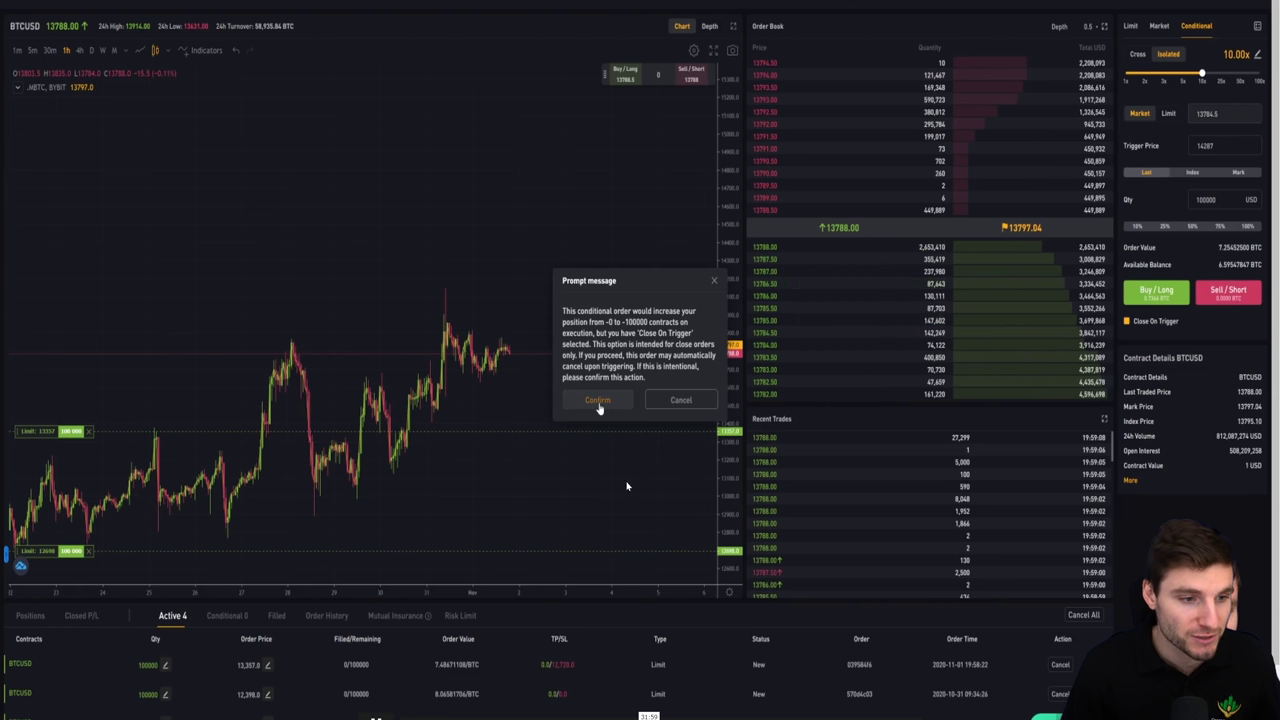
# Accept the order-size warning, confirm the conditional BTCUSD sell at 14287, and start a new trigger price
pyautogui.click(600, 401)
pyautogui.click(581, 471)
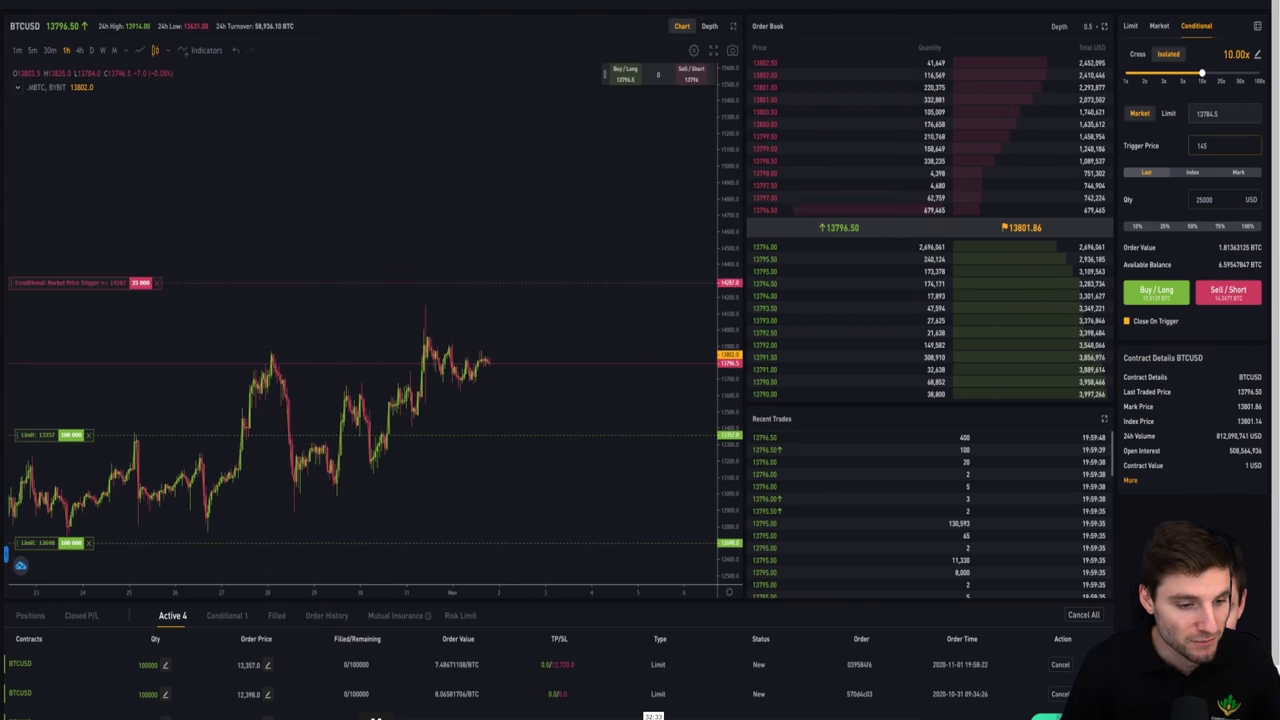
pyautogui.write('6')
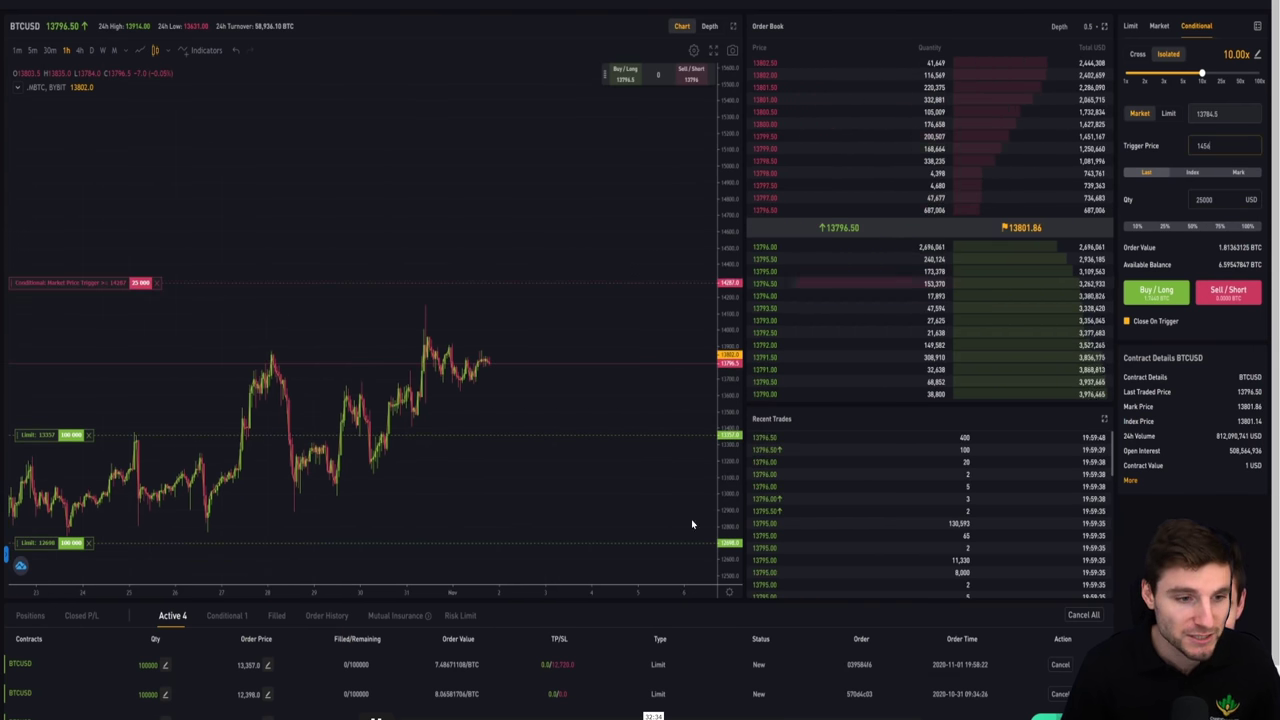